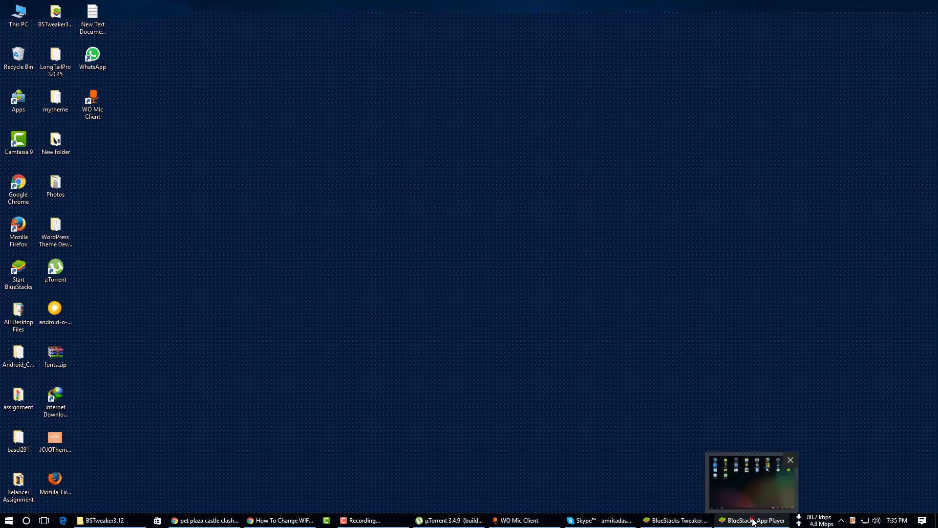
Restore and reposition the BlueStacks window, then open the Play Store.
click(754, 523)
drag(339, 15, 471, 35)
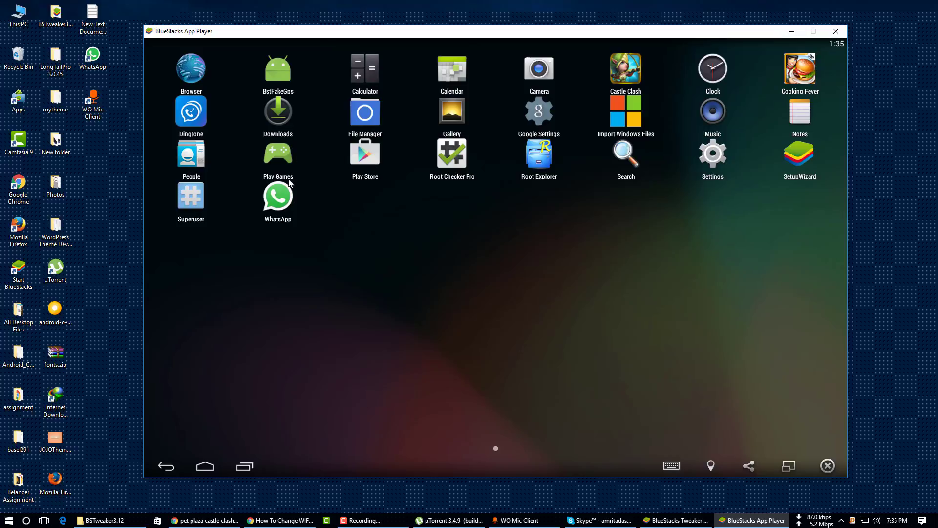
click(369, 157)
Replace the old search with 'Dingtone' and launch the Free Phone Calls app.
click(305, 70)
click(300, 69)
key(BackSpace)
key(BackSpace)
key(BackSpace)
key(BackSpace)
key(BackSpace)
key(BackSpace)
key(BackSpace)
key(BackSpace)
text(Dingtone)
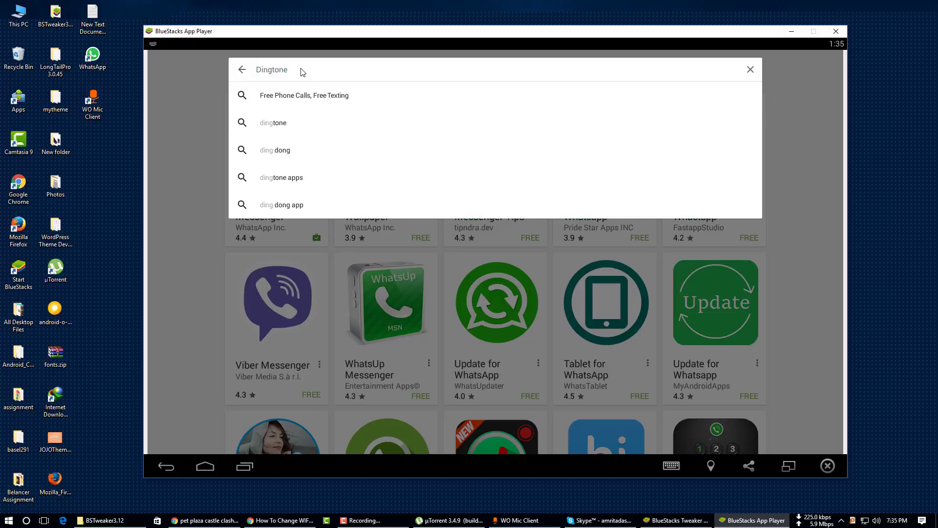
key(Return)
click(276, 139)
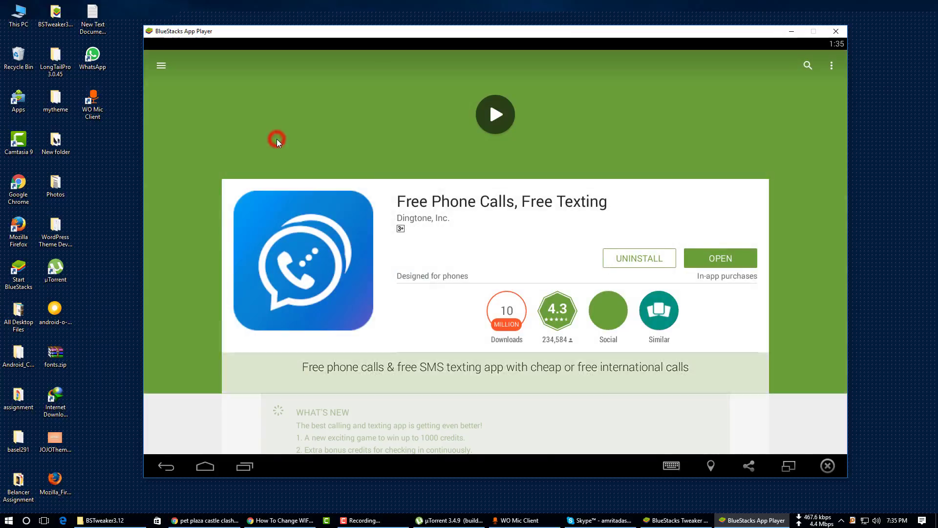
click(725, 259)
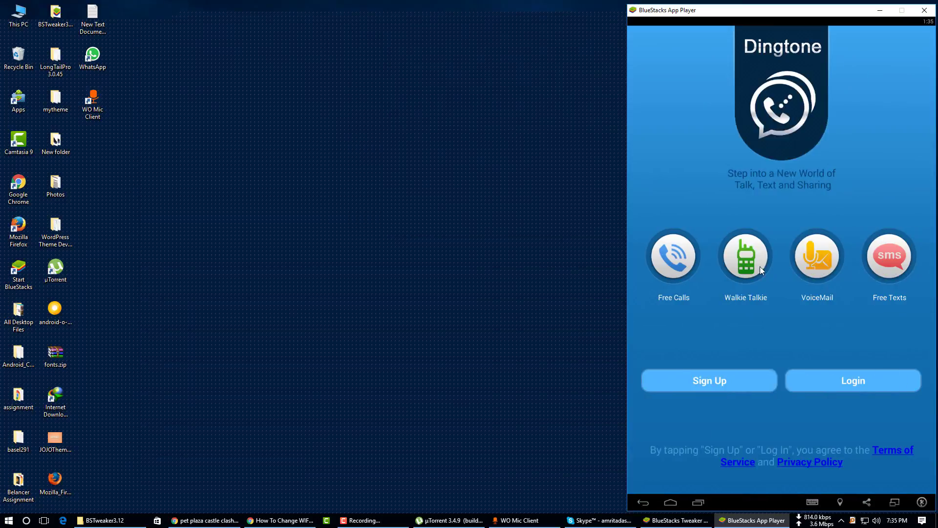
Try Dingtone sign-up, then back out of country selection to the start screen.
click(749, 386)
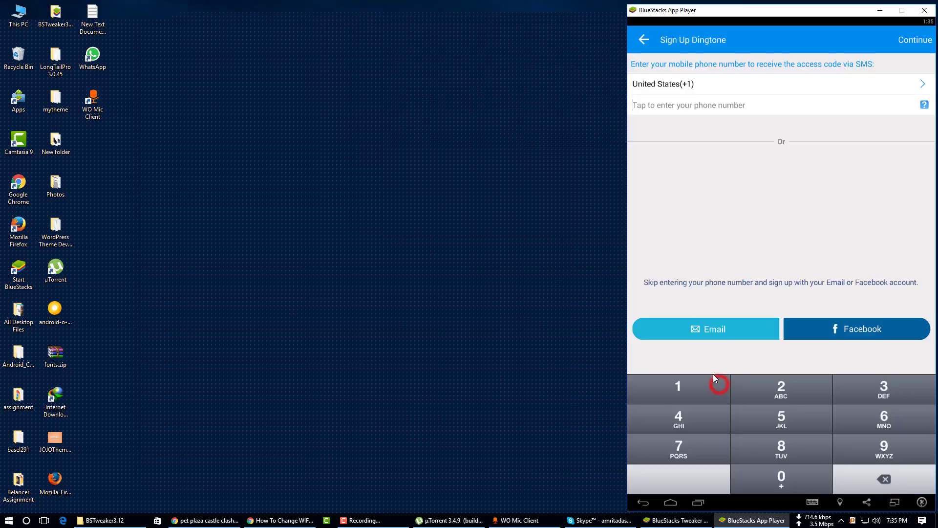
click(702, 85)
click(646, 40)
click(646, 41)
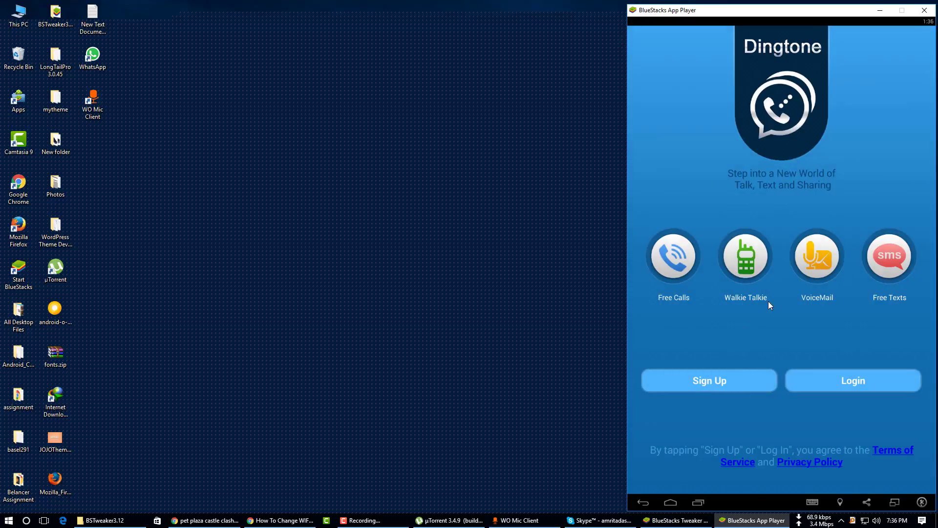
Log in through Facebook with the account e-mail, approve access, and dismiss the warning.
click(869, 384)
click(858, 332)
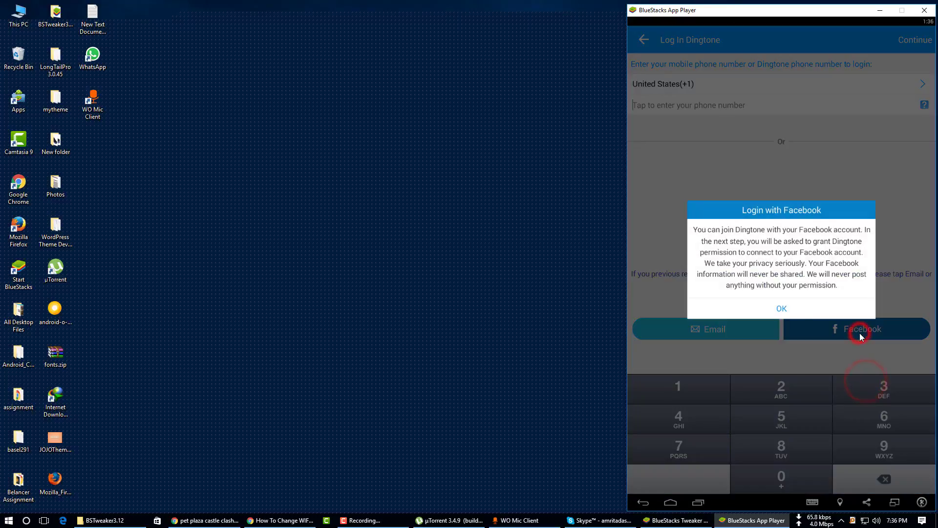
click(799, 310)
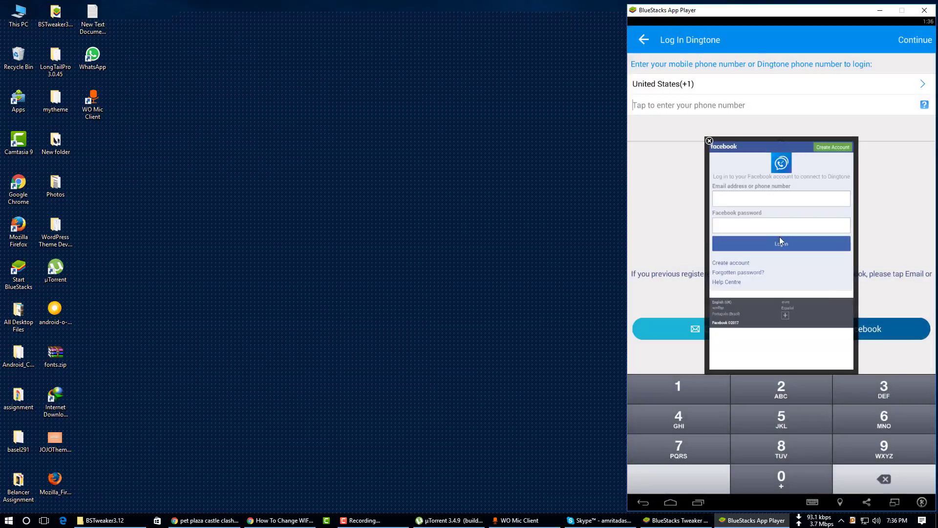
click(751, 199)
click(801, 243)
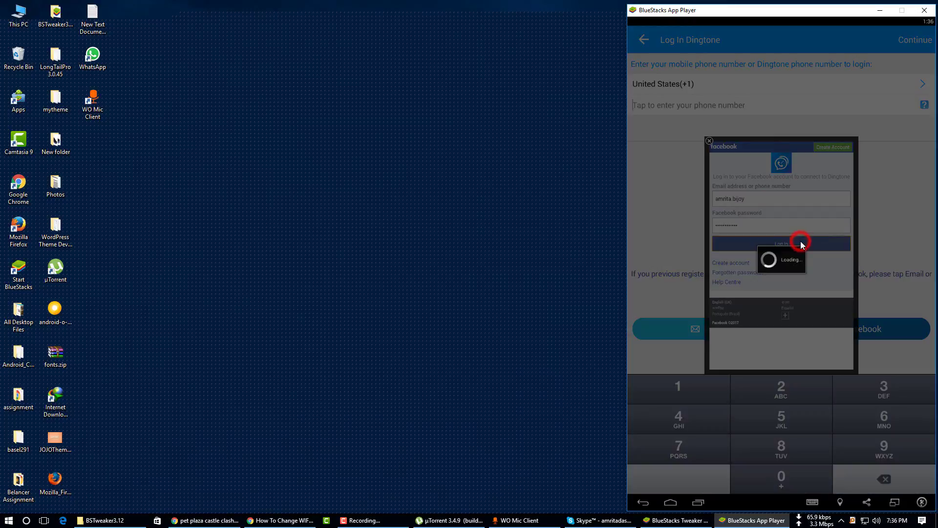
click(798, 200)
click(829, 336)
click(782, 476)
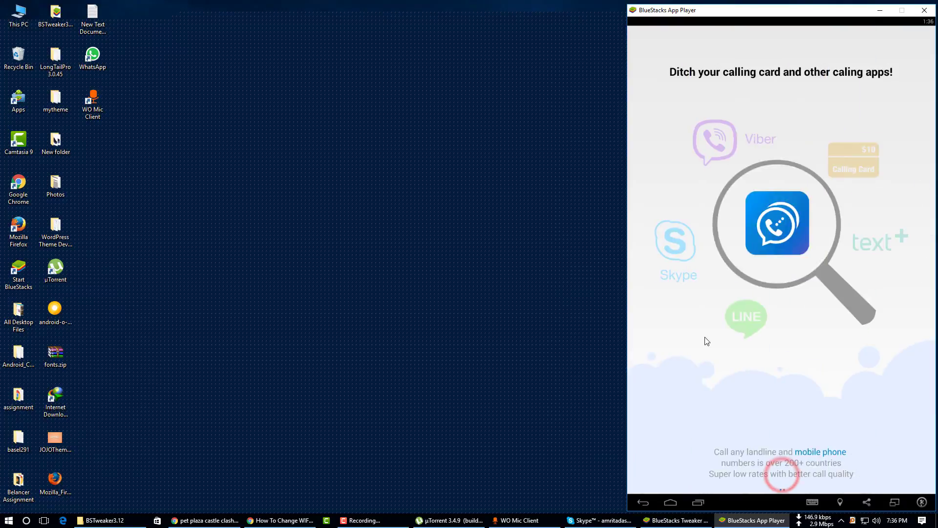
Skip the intro and start adding a new number under More > Dingtone Phone Numbers.
click(811, 374)
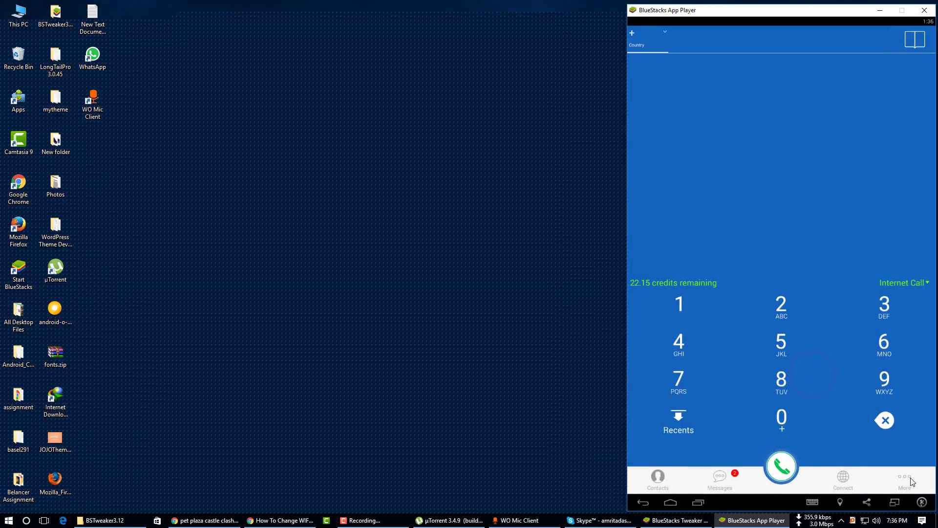
click(911, 481)
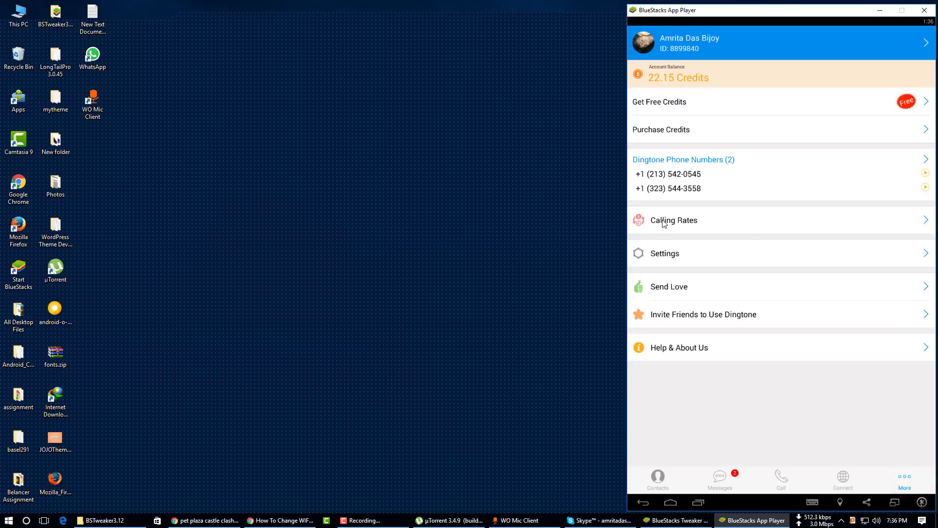
click(736, 161)
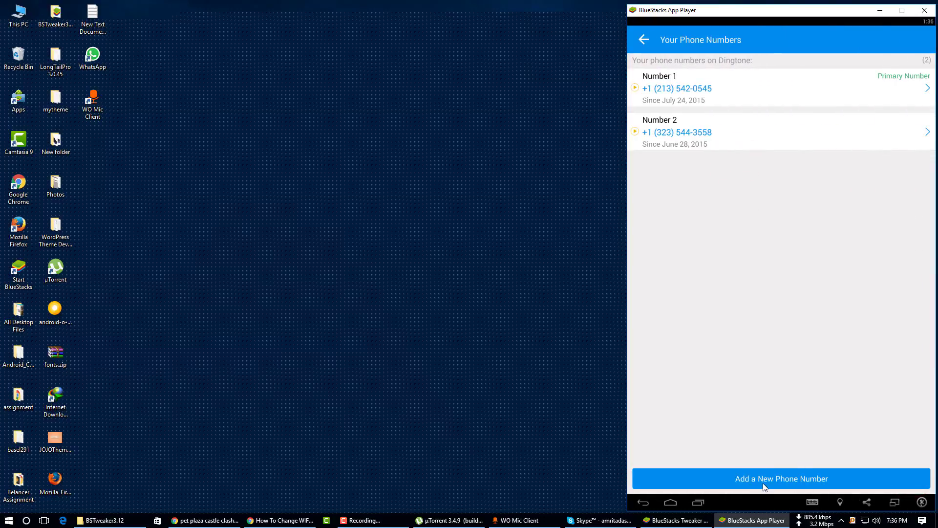
click(764, 483)
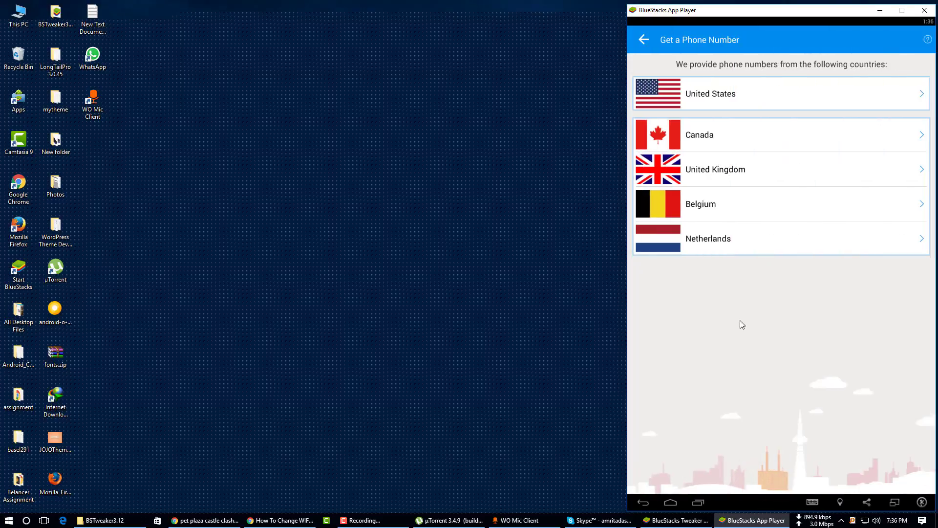
Search United States numbers in area code 213 and take the first Los Angeles number.
click(713, 96)
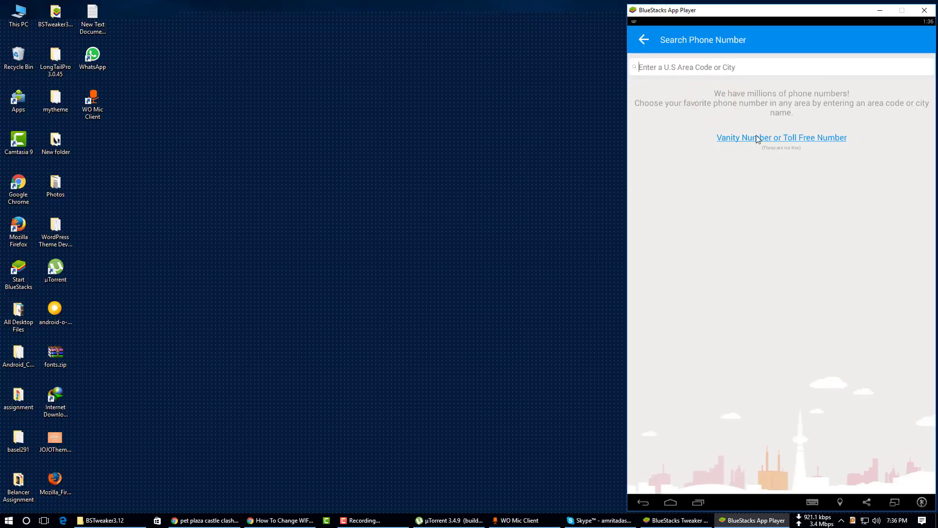
click(711, 71)
text(21)
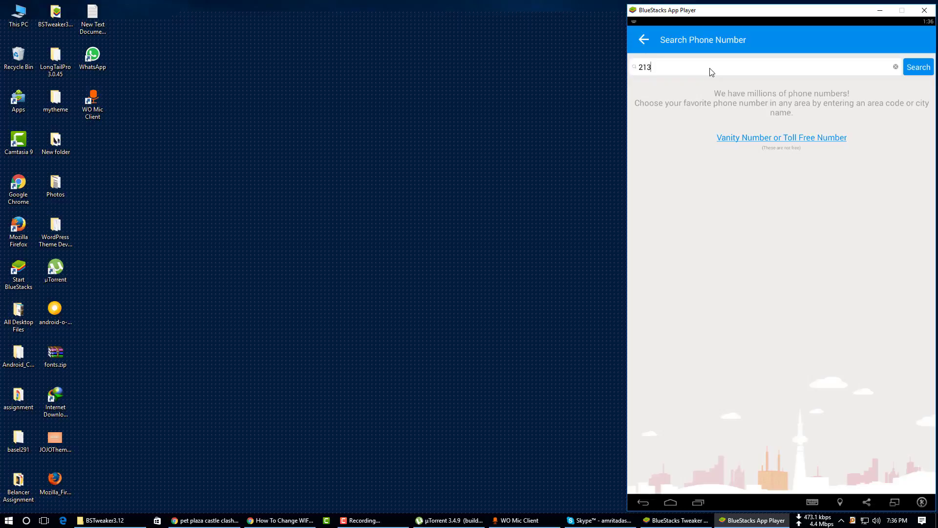
text(3)
click(918, 66)
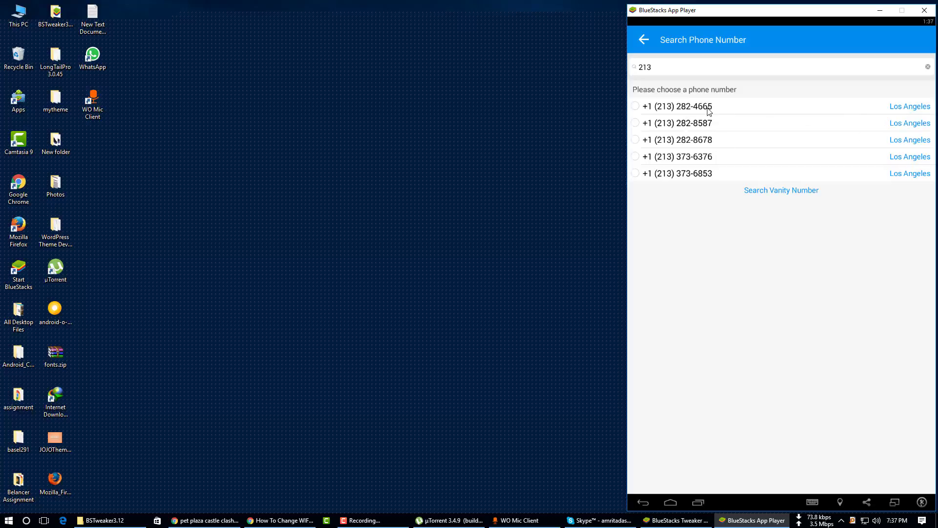
click(751, 107)
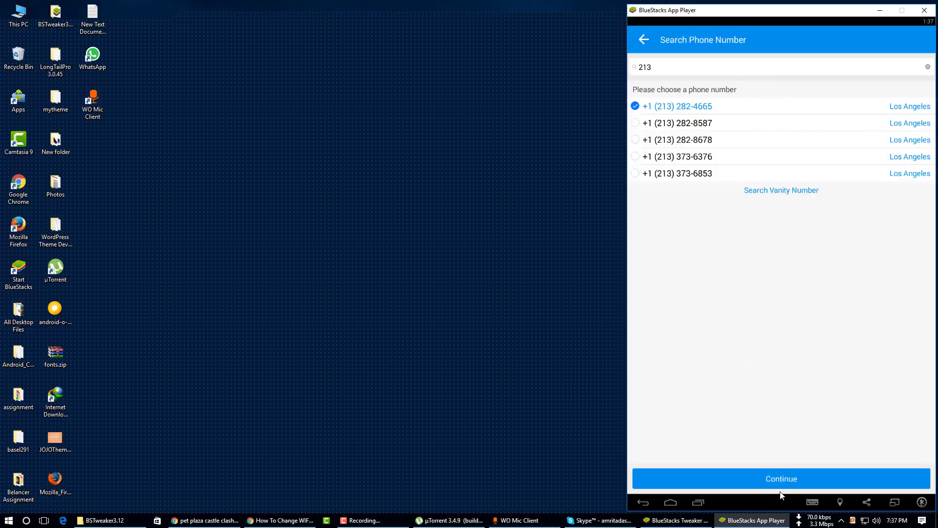
click(786, 479)
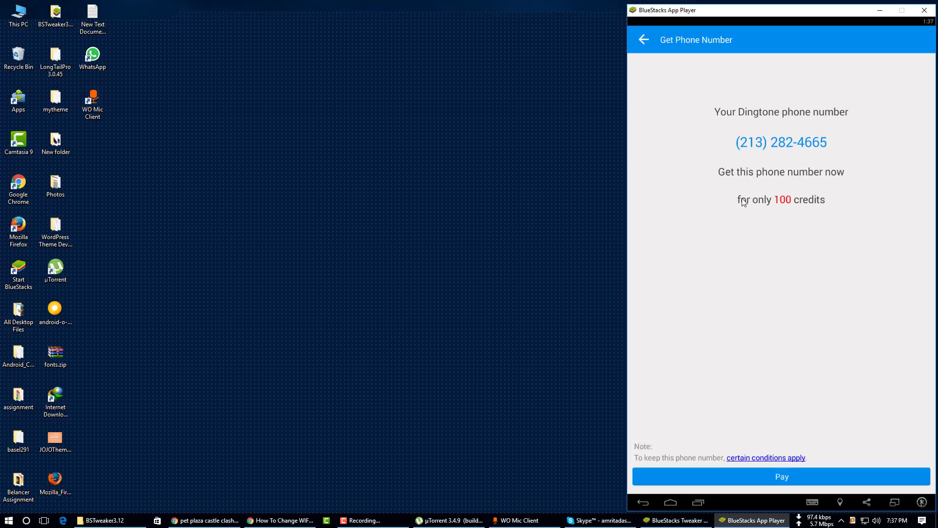
Attempt to earn free credits through an offer, then close the offer wall.
click(795, 476)
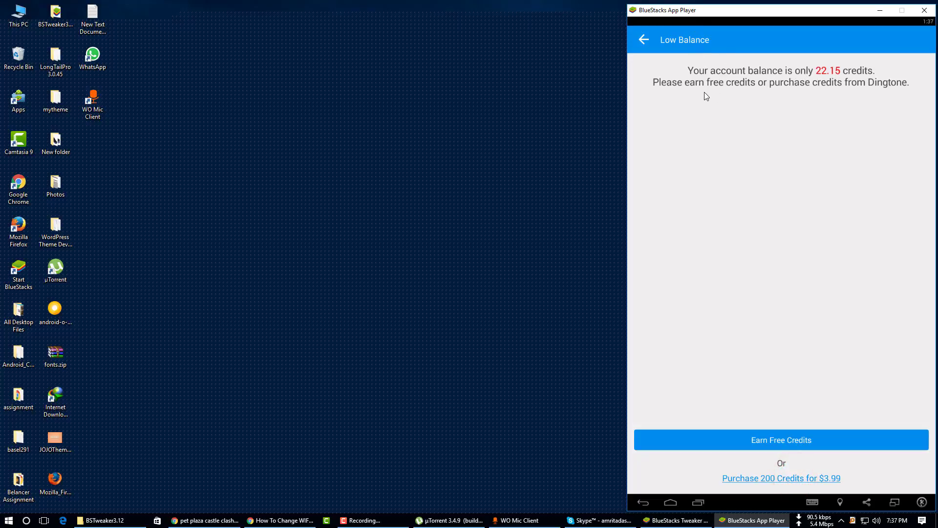
click(792, 441)
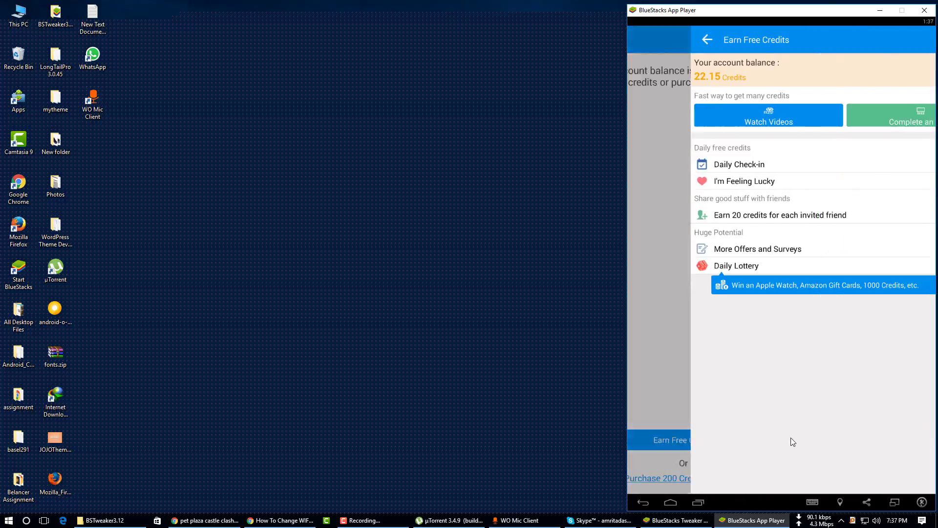
click(868, 116)
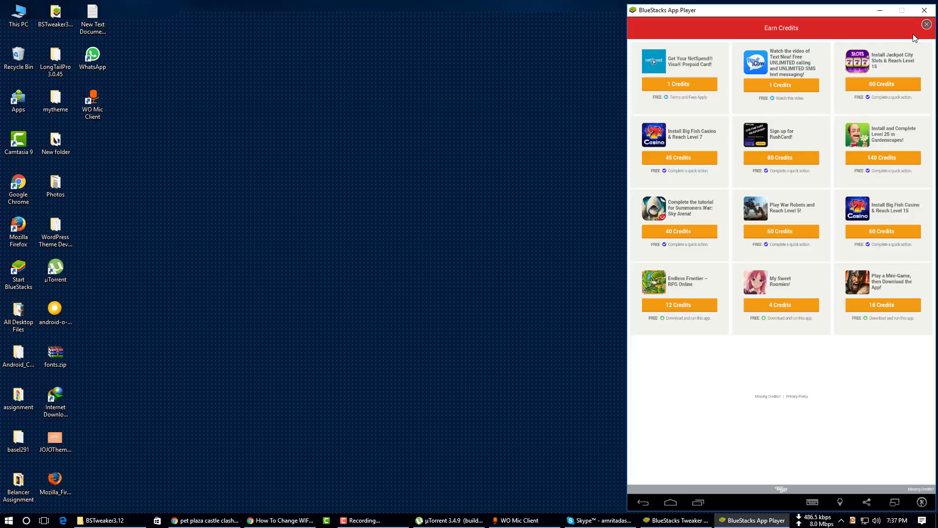
click(926, 25)
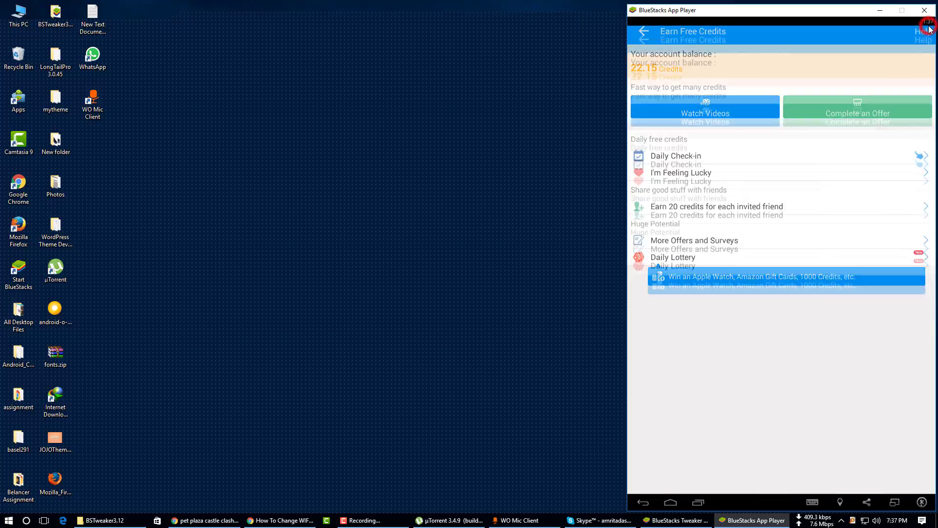
Back out through the credit and country screens to the account page.
click(644, 47)
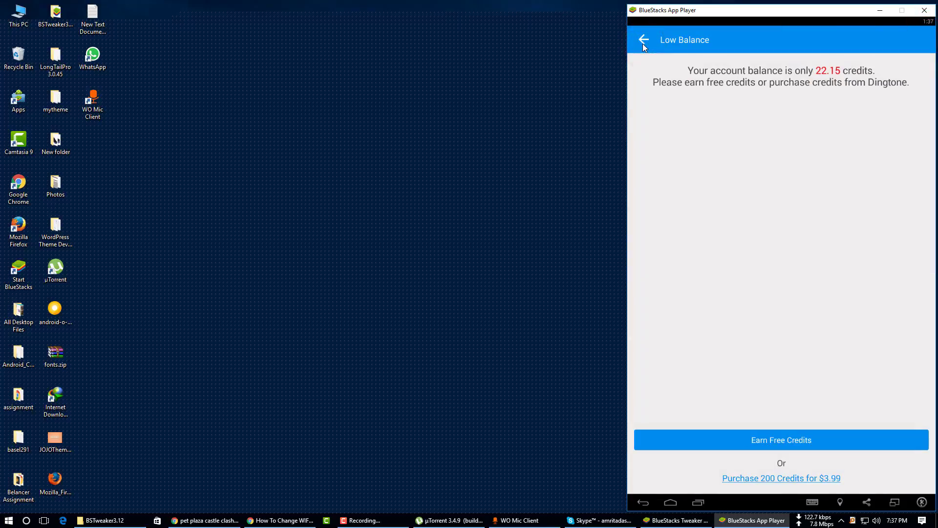
click(643, 44)
click(643, 44)
click(643, 44)
click(643, 43)
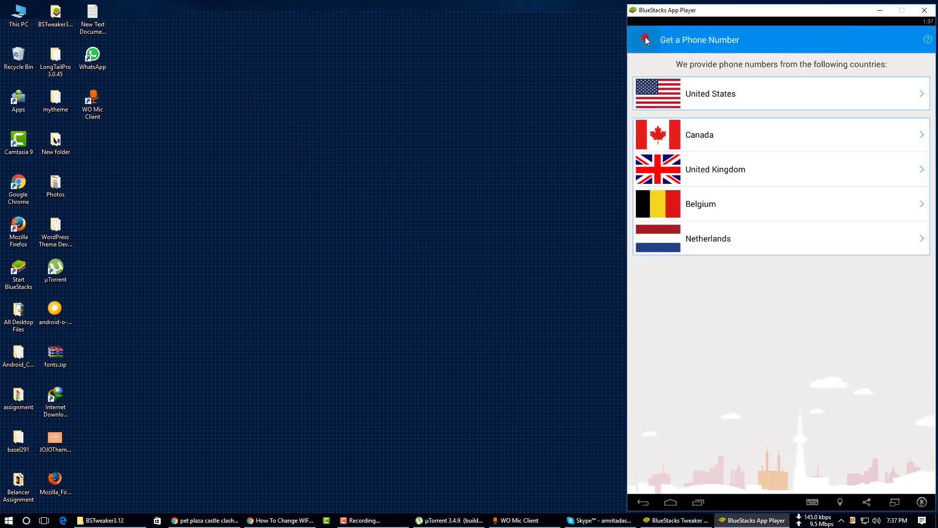
click(645, 41)
click(643, 40)
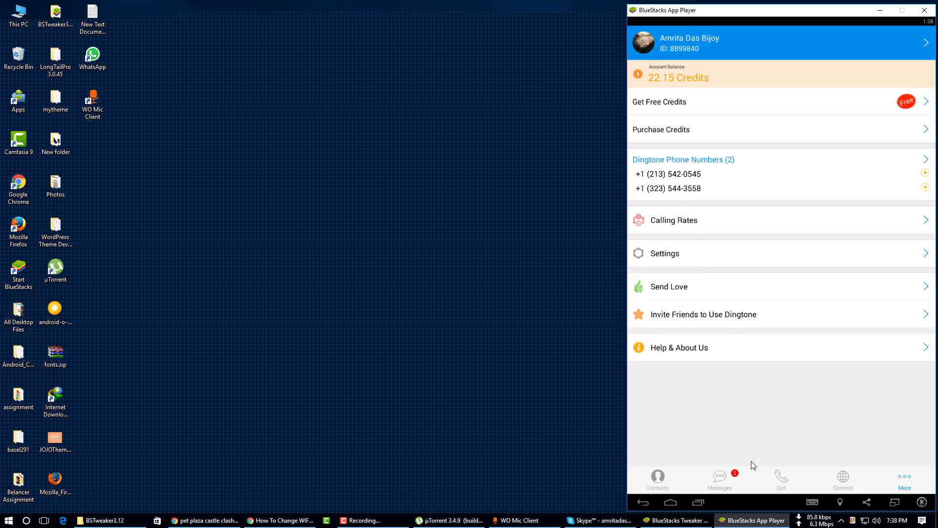
Set the dialer's calling country to Bangladesh by searching 880.
click(781, 478)
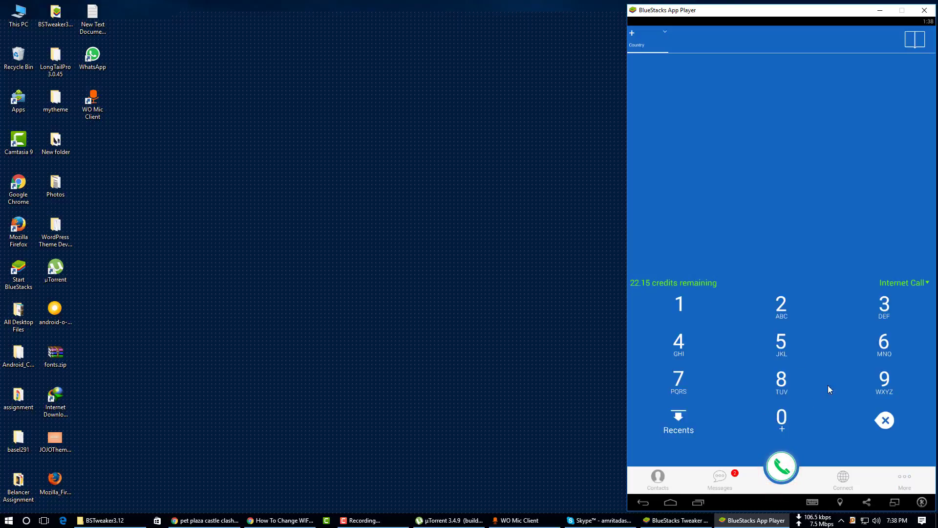
click(652, 38)
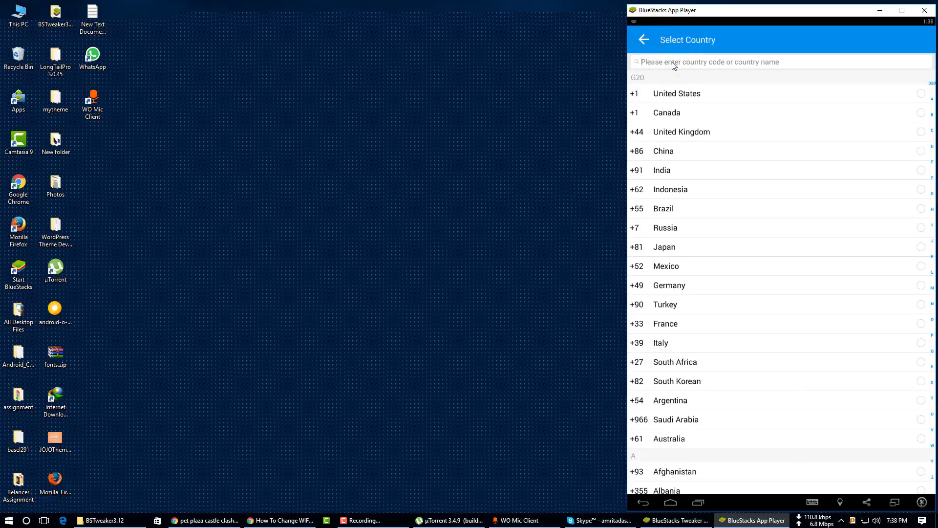
text(880)
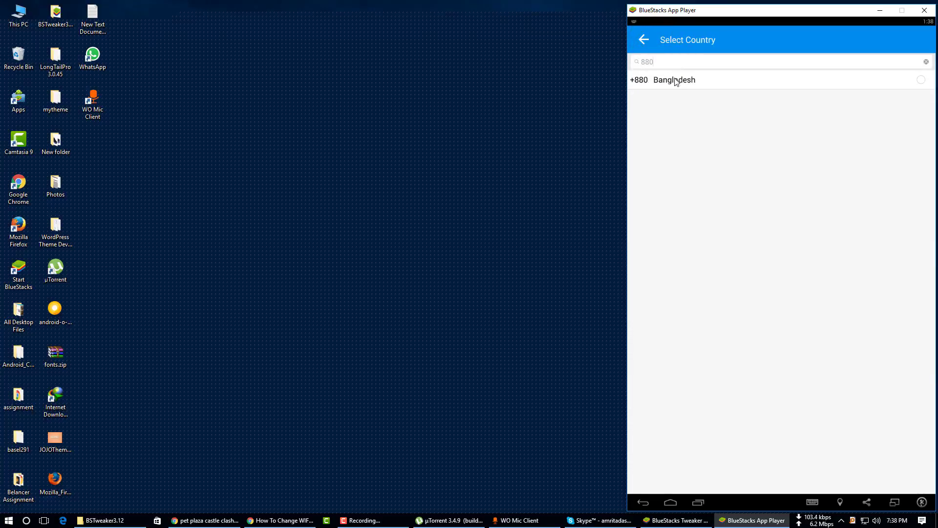
click(676, 82)
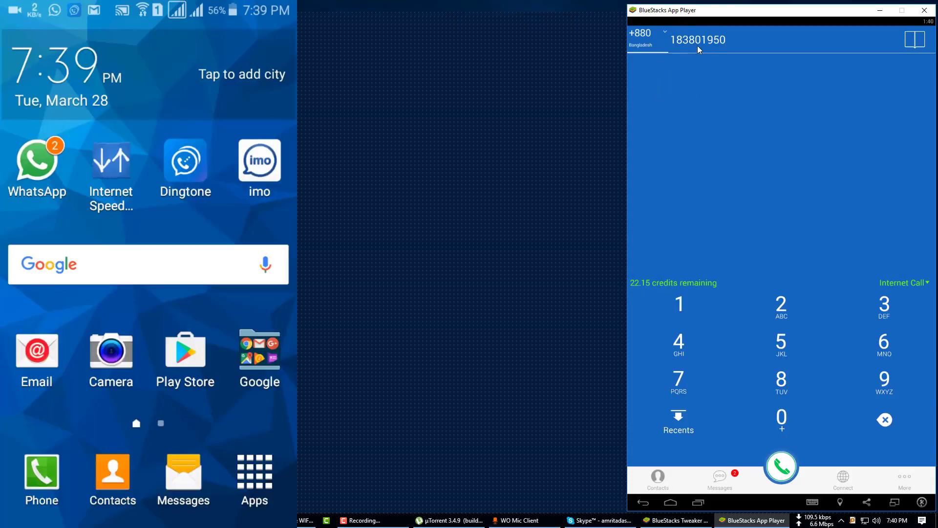
Insert the missing digit 6 into the number and place a cheap call paid with credits.
click(693, 42)
text(6)
click(787, 468)
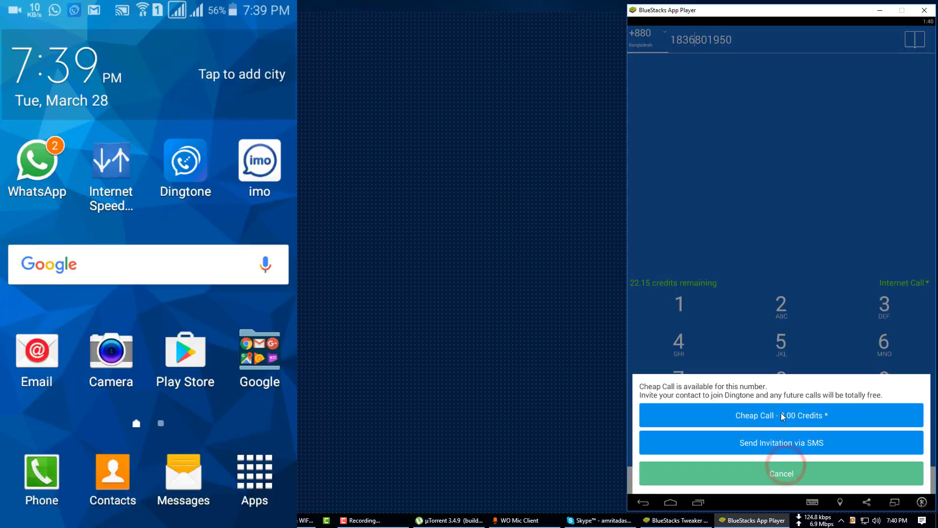
click(793, 415)
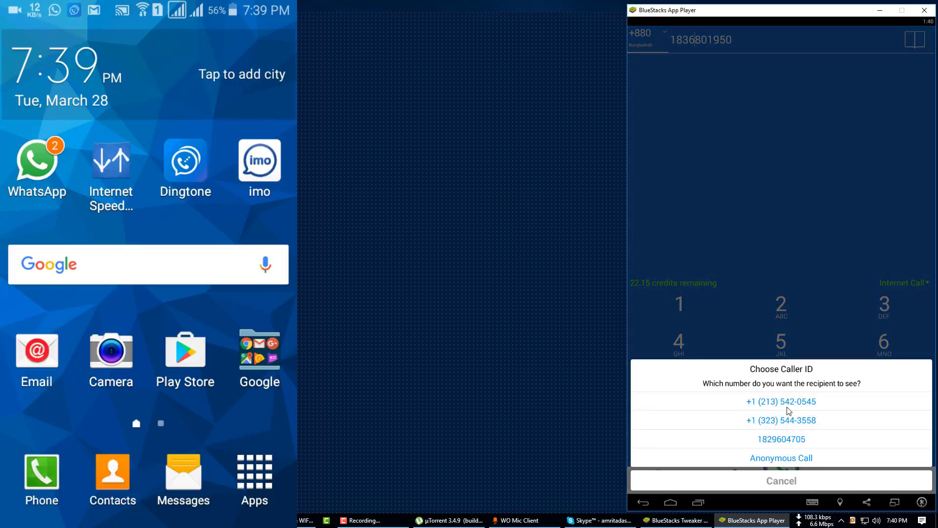
Call with the first +1 213-area number as caller ID, then hang up after it connects.
click(788, 403)
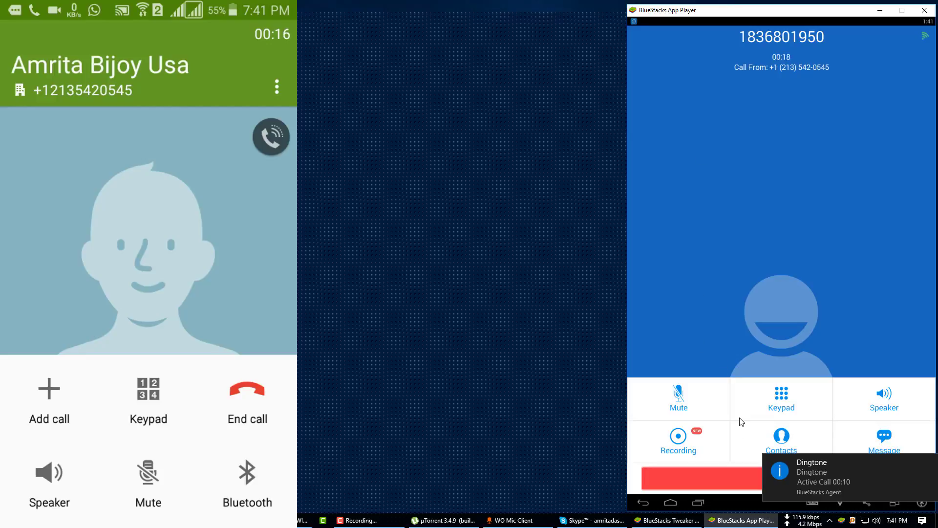
click(732, 480)
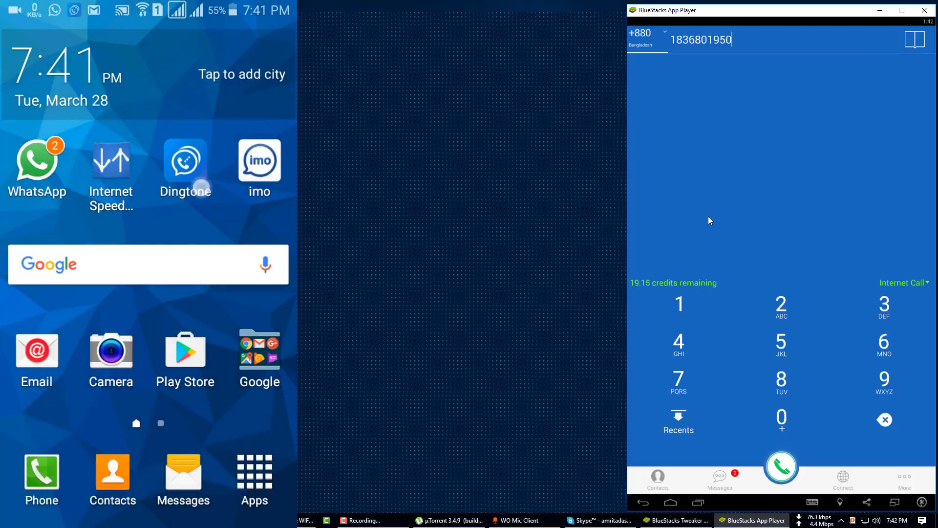
Start an SMS to the most recently called number from Recents.
click(679, 427)
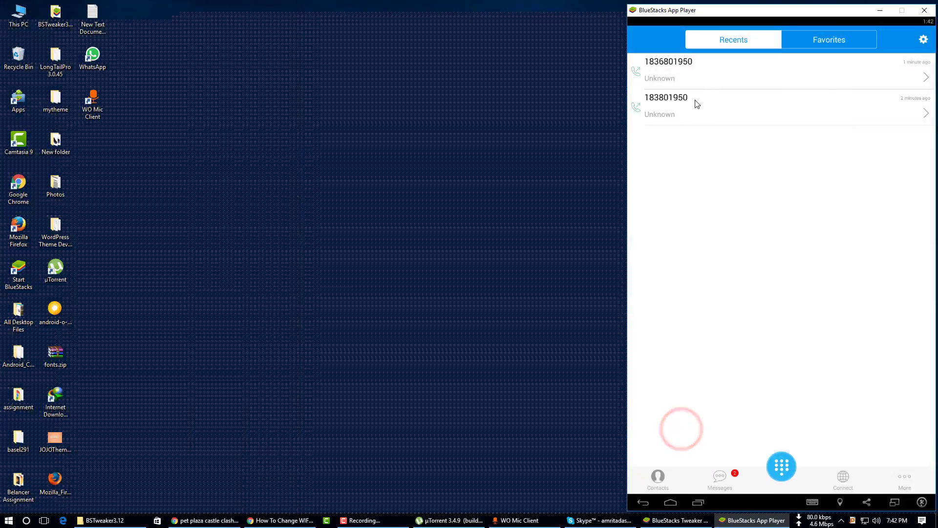
click(927, 79)
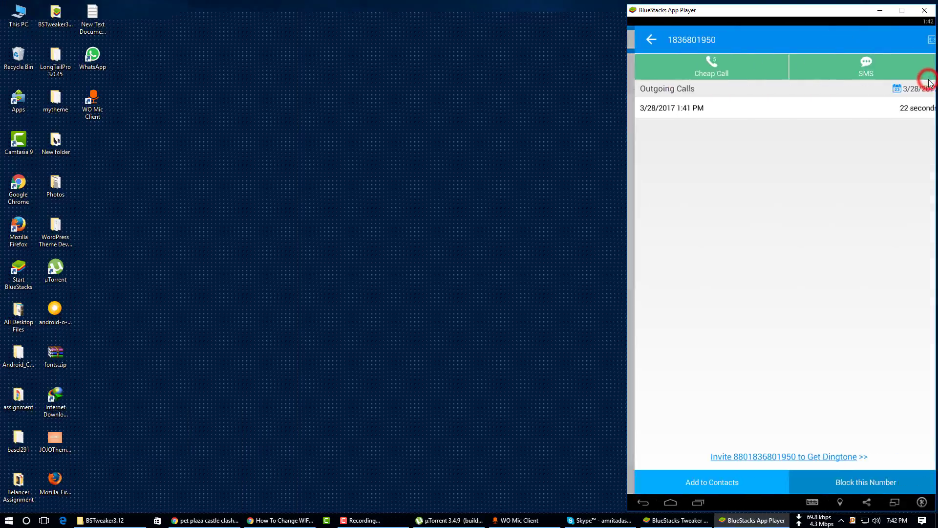
click(863, 68)
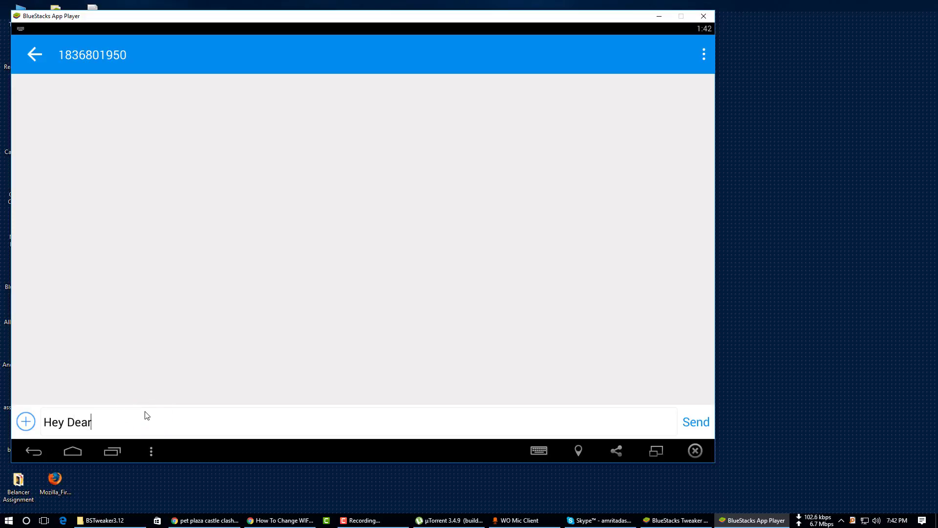
Send the text 'Hey Dear How Are You?? I am waiting for you. Reply ASAP!!'.
text(How Are You?? I am waiting for you)
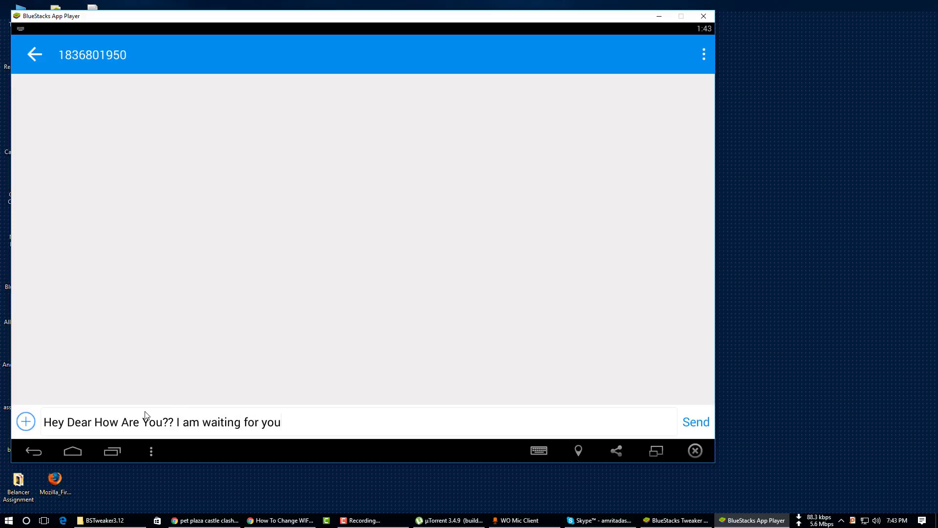
text(. Reply as)
key(BackSpace)
key(BackSpace)
text(ASAP!!)
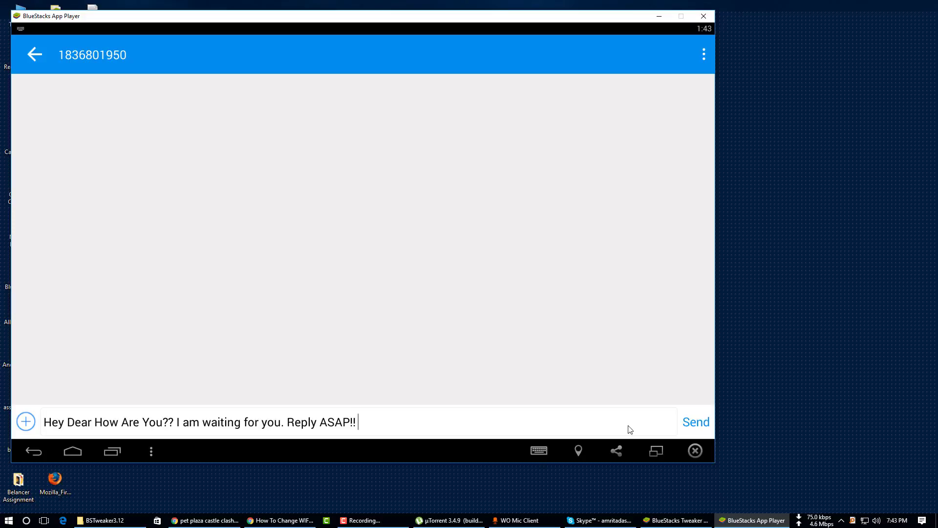
click(704, 422)
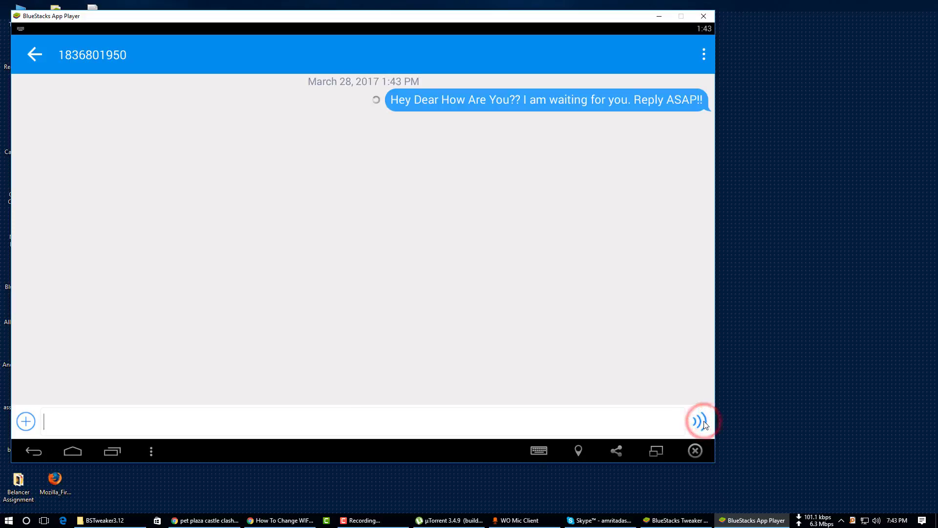